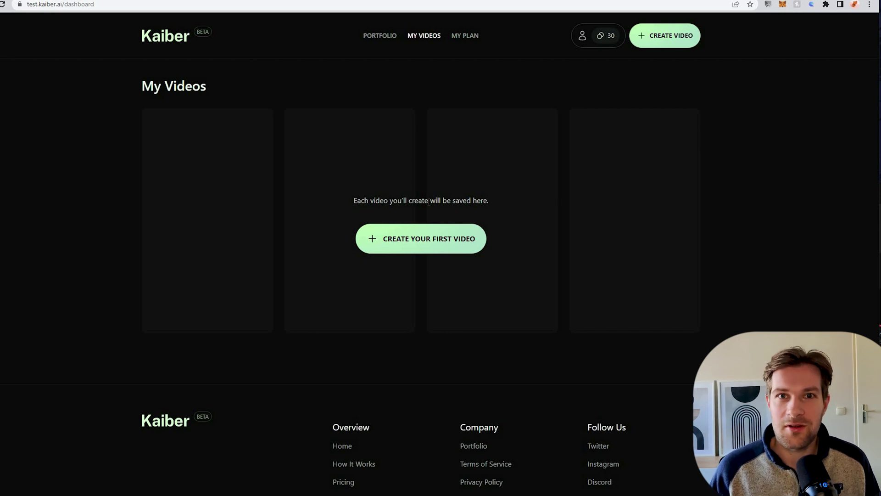
Step: Start a new video and drag the girl image from the images folder into the Initial Image box
{"action": "left_click", "coordinate": [436, 245]}
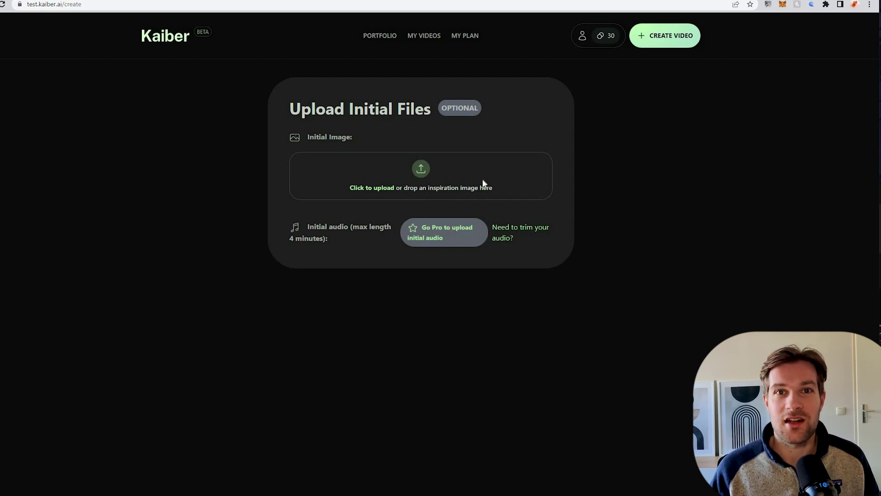
{"action": "key", "text": "alt+Tab"}
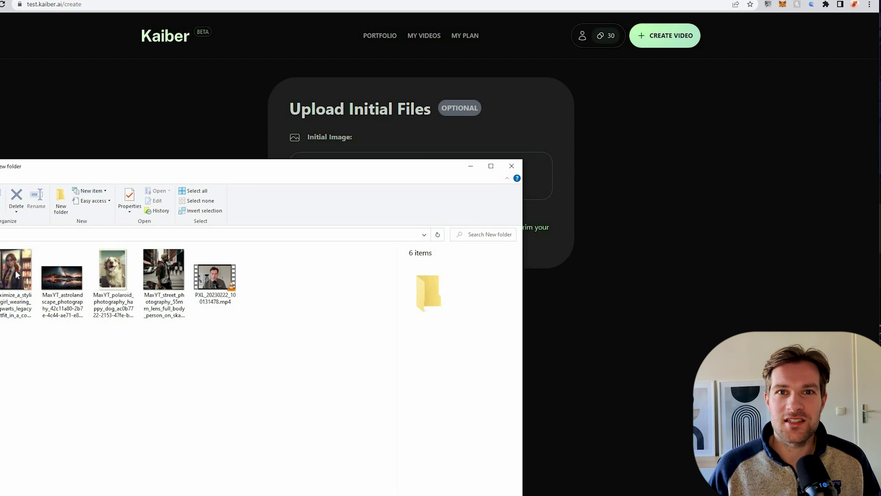
{"action": "left_click_drag", "start_coordinate": [16, 274], "coordinate": [380, 160]}
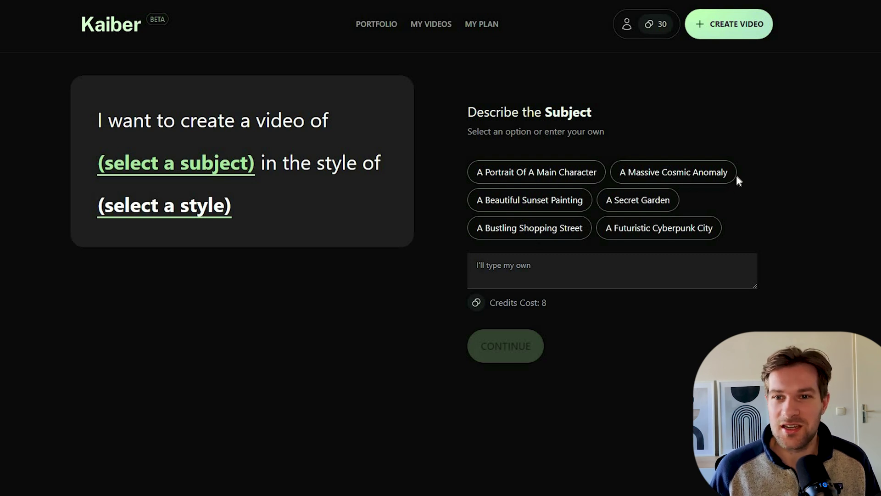
Step: Choose 'A Portrait Of A Main Character' as the video subject
{"action": "left_click", "coordinate": [543, 179]}
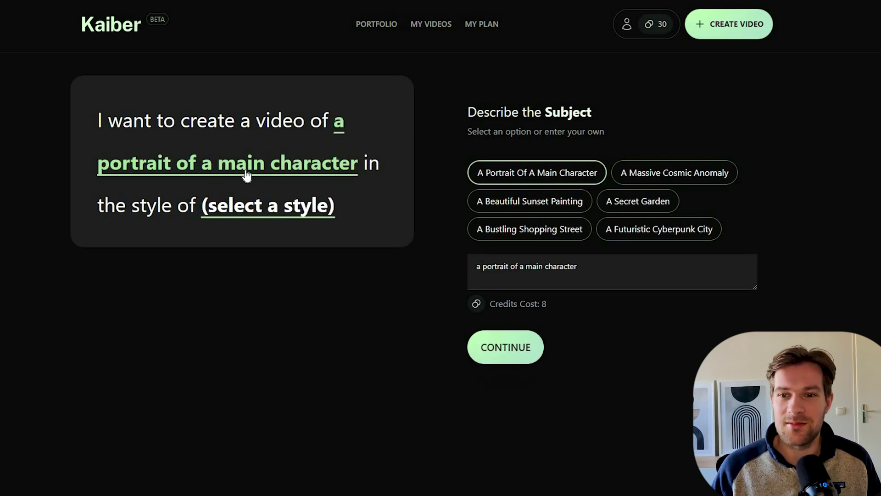
Step: Set a custom art style of 'cyberpunk, futuristic, cinematic, neon light'
{"action": "left_click", "coordinate": [271, 212]}
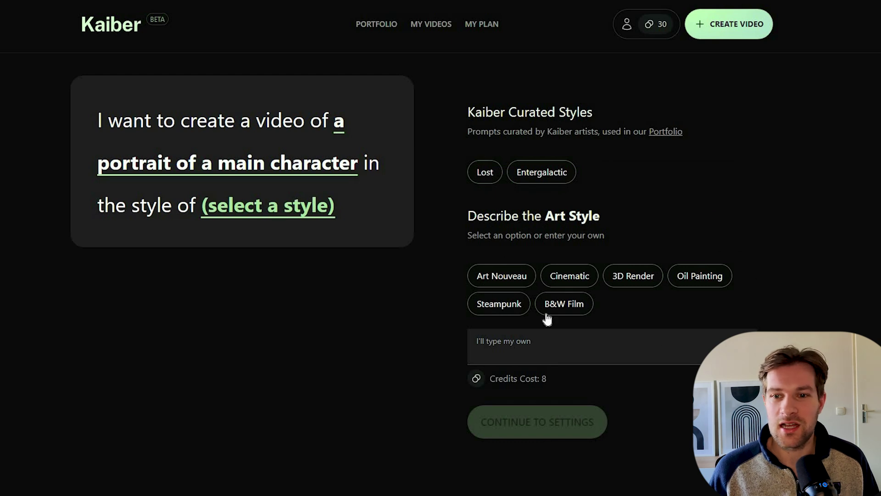
{"action": "left_click", "coordinate": [546, 343]}
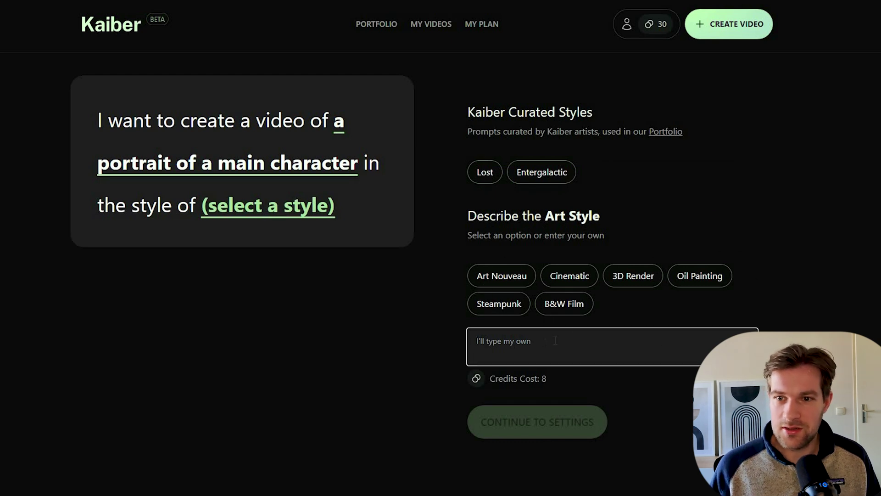
{"action": "type", "text": "a polaroid film still, exquisite lighting setup, 8k ultrafine detail, private press, associated press photo, angelic photograph, masterpiece"}
{"action": "key", "text": "ctrl+a"}
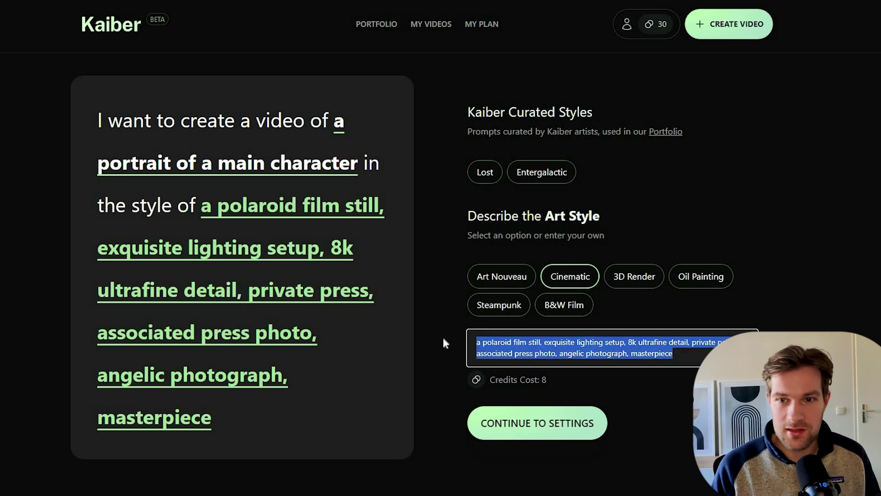
{"action": "type", "text": "cyberpunk, f"}
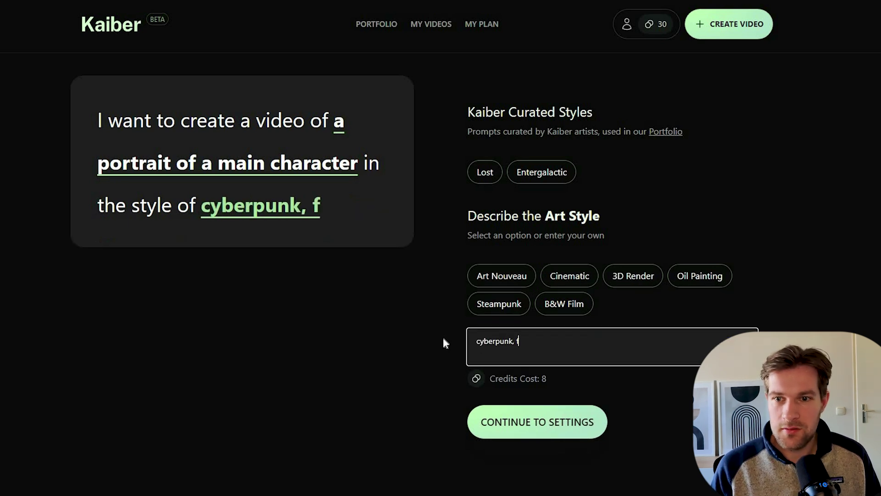
{"action": "type", "text": "uturistic, cin"}
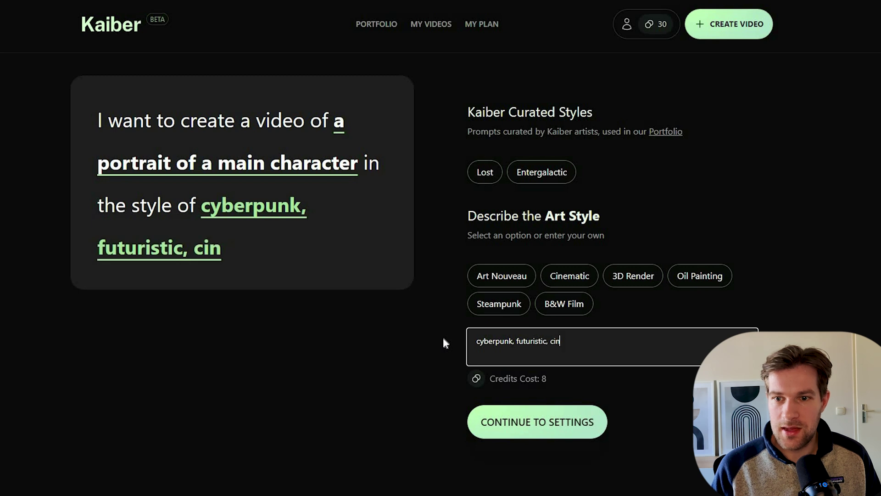
{"action": "type", "text": "ematic, neon "}
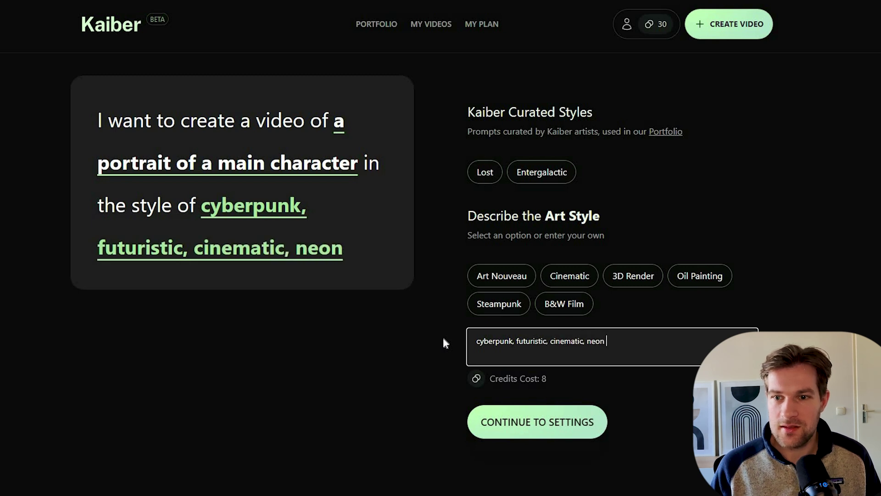
{"action": "type", "text": "light"}
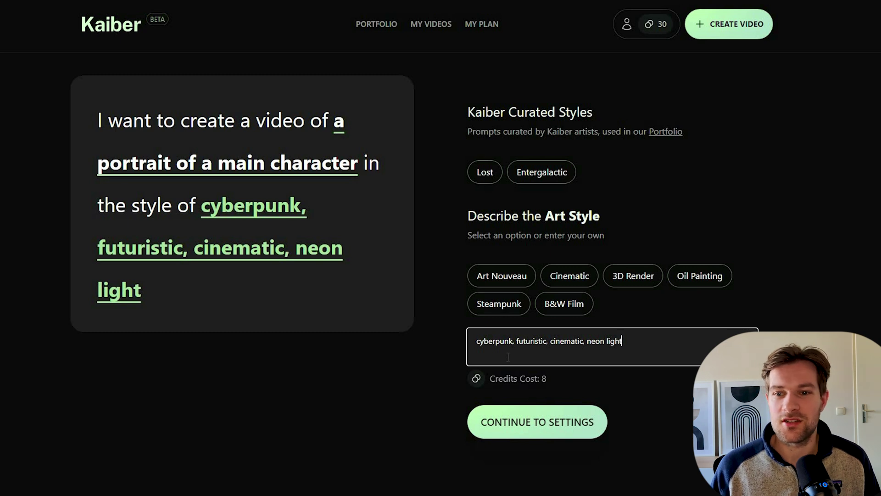
Step: In the video settings, keep the duration at 8 s and set Evolve to 8
{"action": "left_click", "coordinate": [553, 418]}
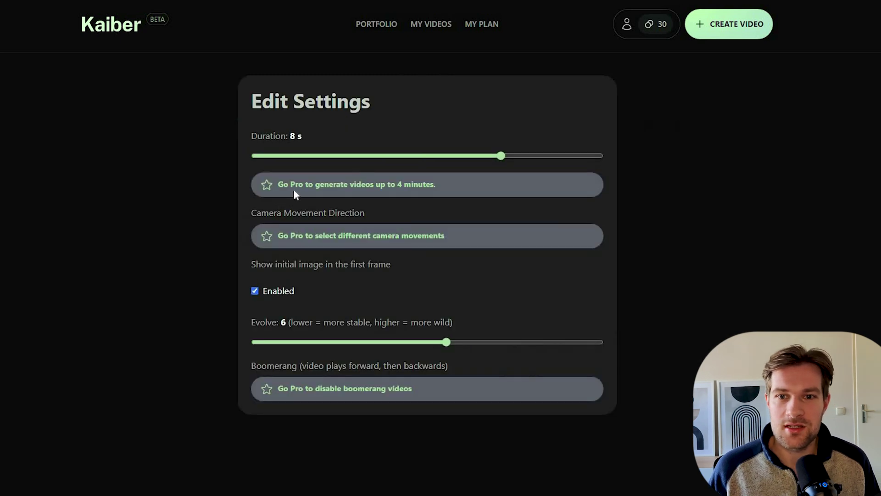
{"action": "left_click_drag", "start_coordinate": [501, 156], "coordinate": [250, 156]}
{"action": "left_click", "coordinate": [501, 164]}
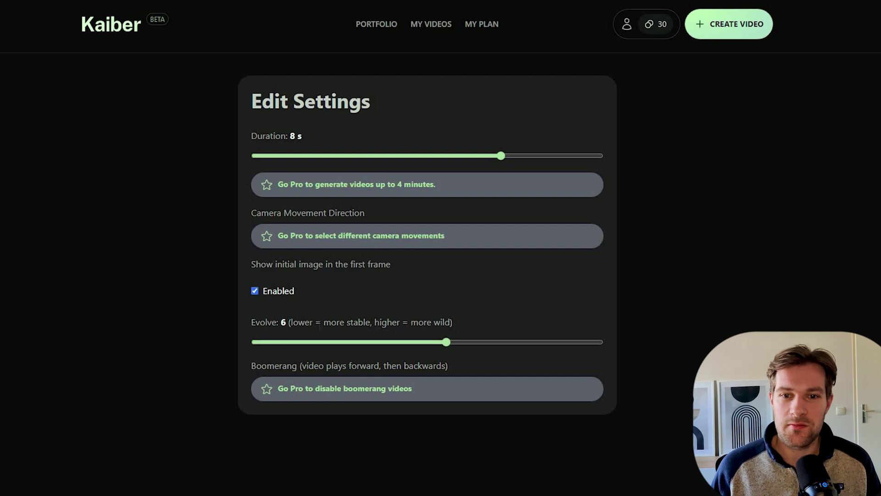
{"action": "left_click_drag", "start_coordinate": [447, 342], "coordinate": [255, 342]}
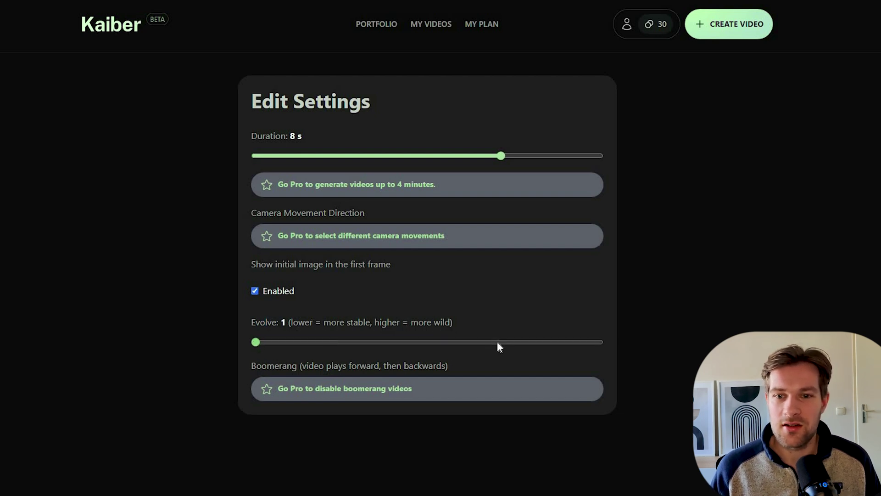
{"action": "left_click", "coordinate": [515, 342]}
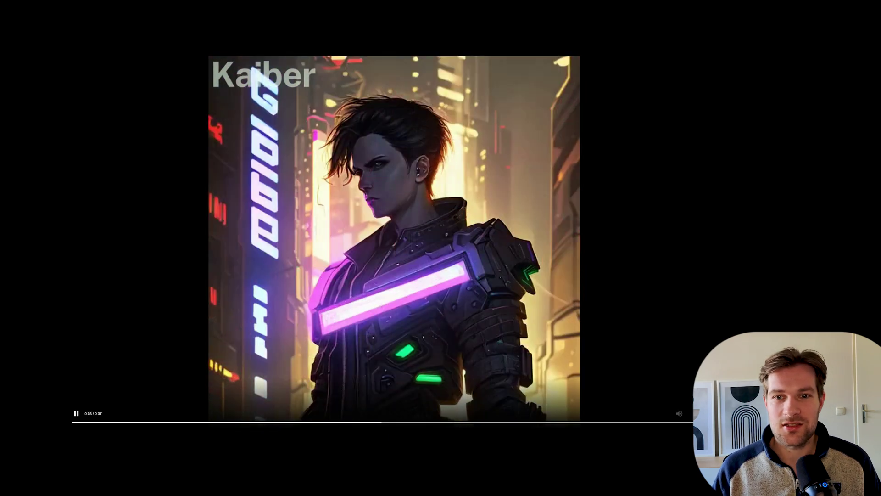
Step: Exit full-screen playback of the finished cyberpunk portrait video
{"action": "key", "text": "Escape"}
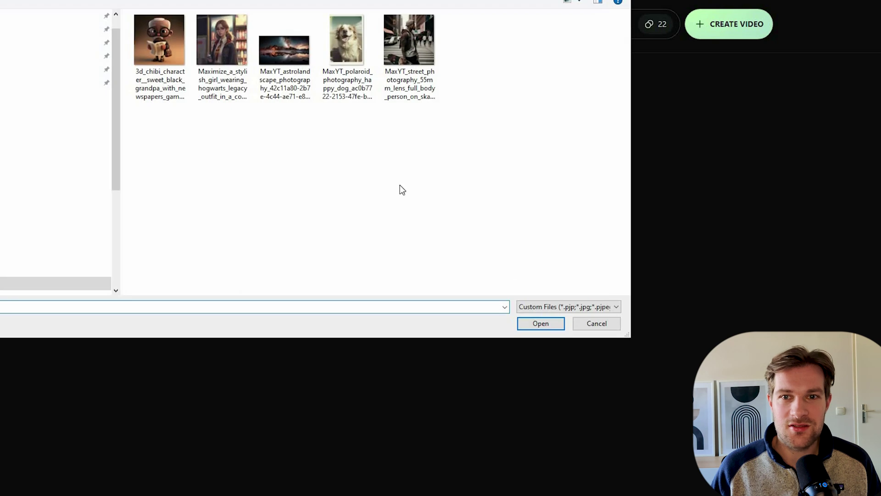
Step: Select the girl image as the new video's initial image
{"action": "left_click", "coordinate": [538, 325]}
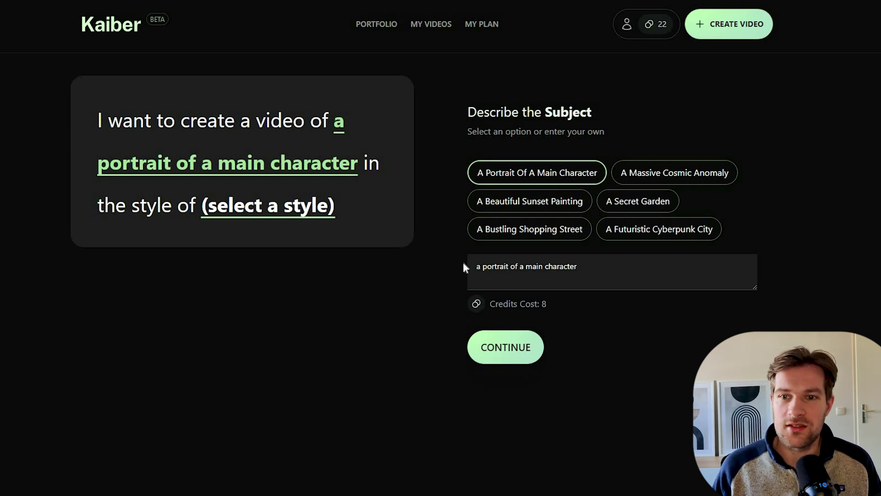
Step: Change the subject to 'a portrait of an alien' and apply the 3D Render art style
{"action": "left_click", "coordinate": [617, 273]}
{"action": "key", "text": "BackSpace"}
{"action": "key", "text": "BackSpace"}
{"action": "key", "text": "BackSpace"}
{"action": "key", "text": "BackSpace"}
{"action": "key", "text": "BackSpace"}
{"action": "key", "text": "BackSpace"}
{"action": "key", "text": "BackSpace"}
{"action": "key", "text": "BackSpace"}
{"action": "key", "text": "BackSpace"}
{"action": "key", "text": "BackSpace"}
{"action": "key", "text": "BackSpace"}
{"action": "key", "text": "BackSpace"}
{"action": "key", "text": "BackSpace"}
{"action": "key", "text": "BackSpace"}
{"action": "key", "text": "BackSpace"}
{"action": "type", "text": "n alien"}
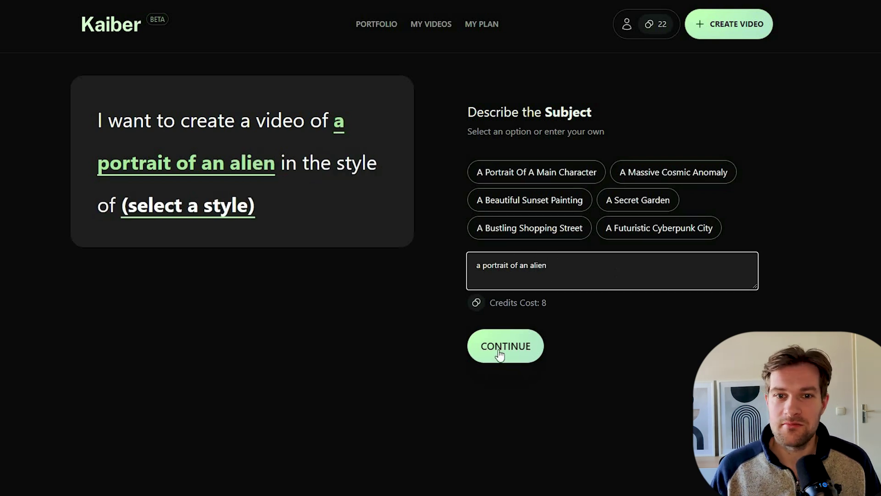
{"action": "left_click", "coordinate": [203, 222]}
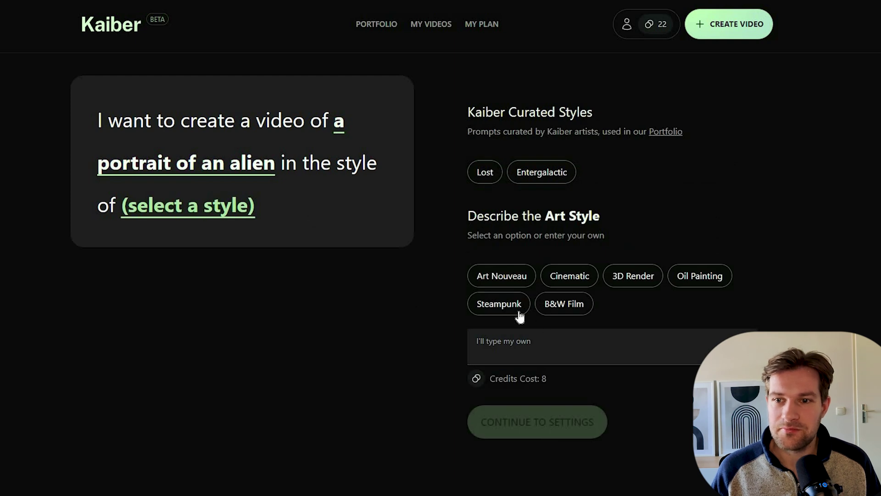
{"action": "left_click", "coordinate": [635, 279]}
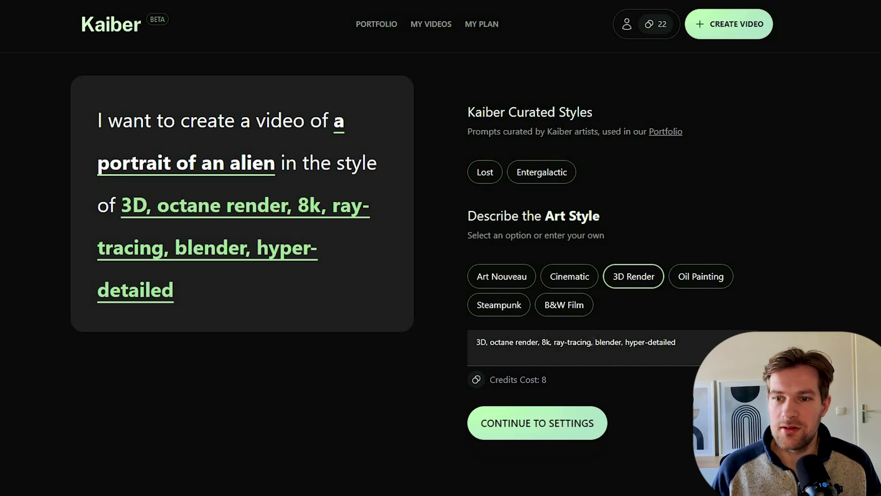
Step: In the video settings, set Evolve to 4 for the alien portrait video
{"action": "left_click", "coordinate": [571, 424]}
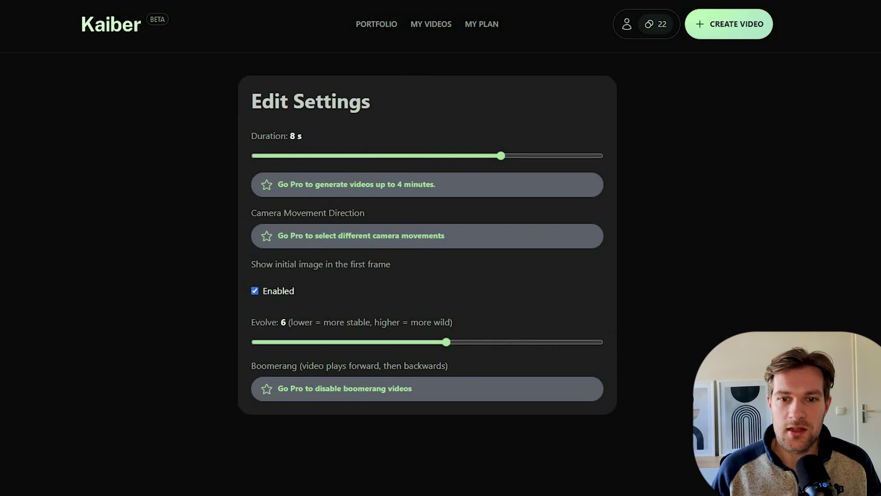
{"action": "left_click_drag", "start_coordinate": [261, 321], "coordinate": [371, 343]}
{"action": "left_click", "coordinate": [371, 345]}
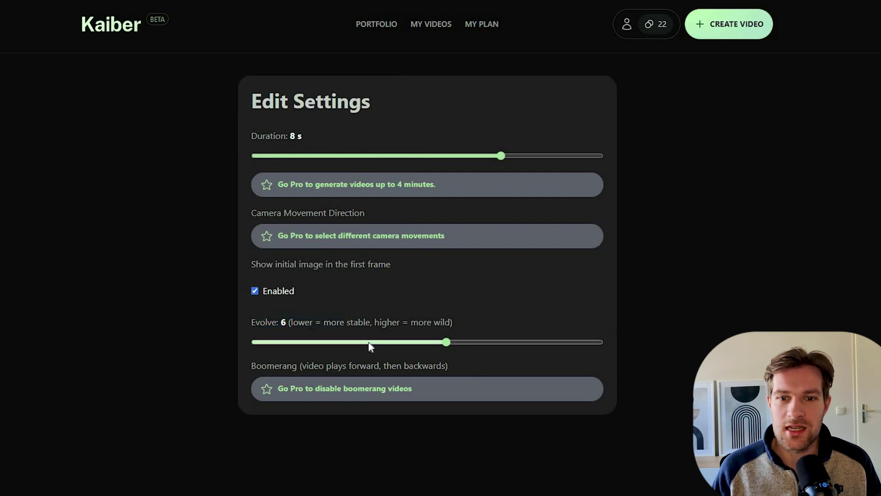
{"action": "left_click", "coordinate": [371, 342]}
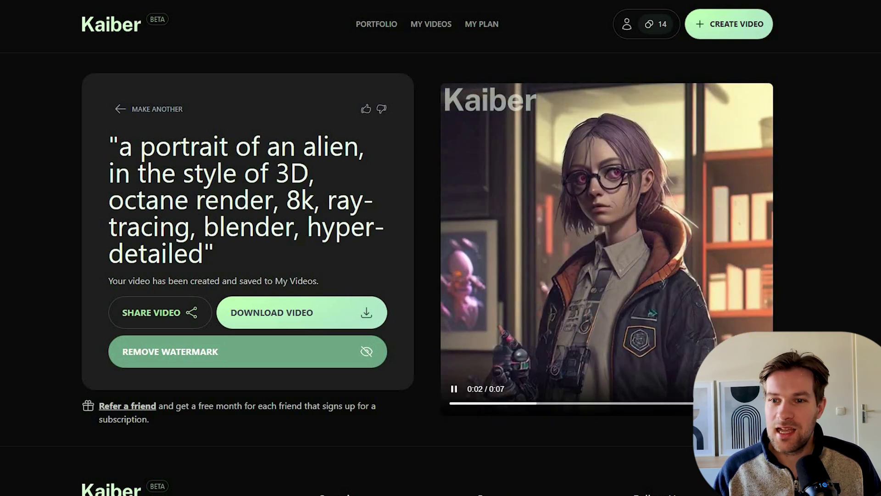
Step: Play the alien portrait video full screen
{"action": "double_click", "coordinate": [567, 286]}
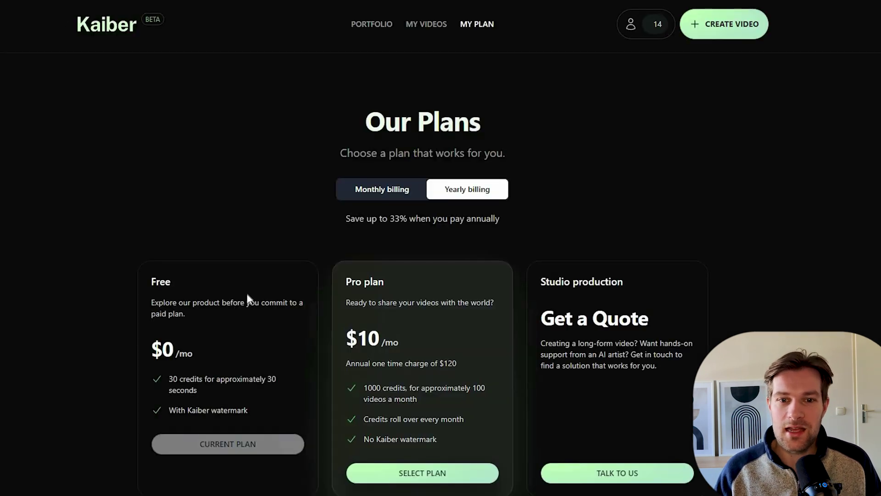
Step: Highlight the Free plan's description and features, then go to My Videos
{"action": "left_click_drag", "start_coordinate": [156, 303], "coordinate": [220, 401]}
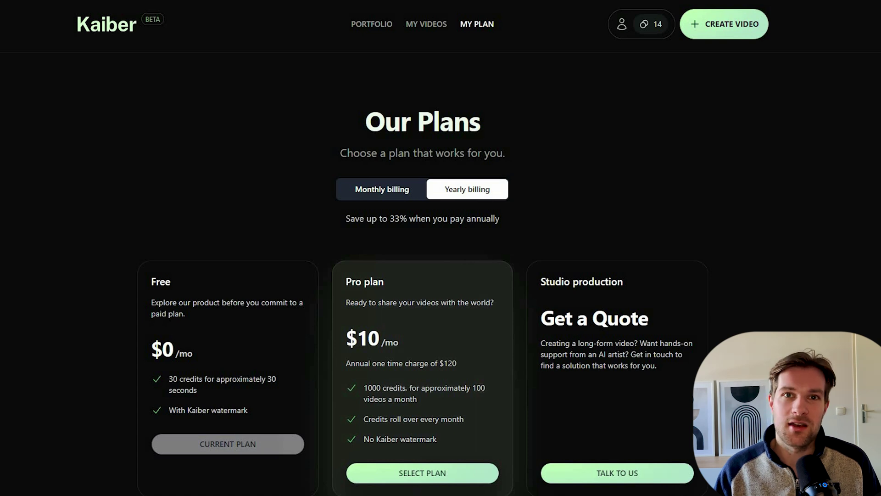
{"action": "left_click", "coordinate": [426, 24]}
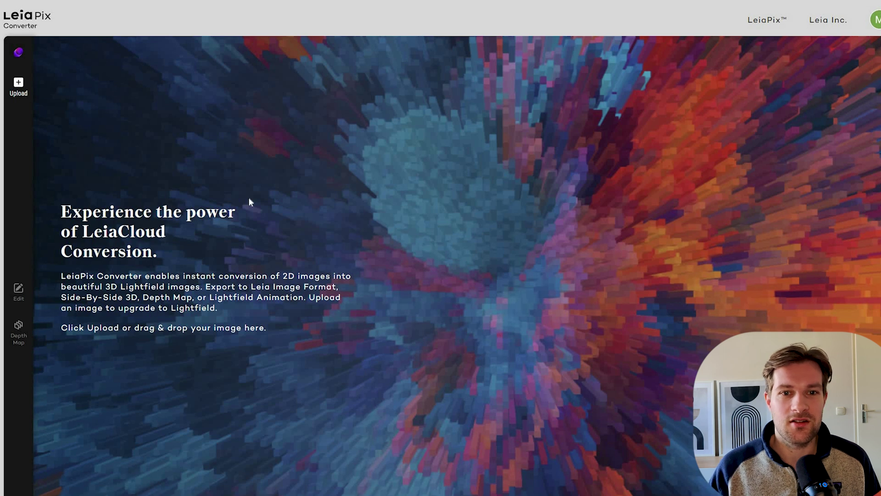
Step: Upload the starry lake image and set its 3D animation to horizontal motion
{"action": "left_click", "coordinate": [31, 98]}
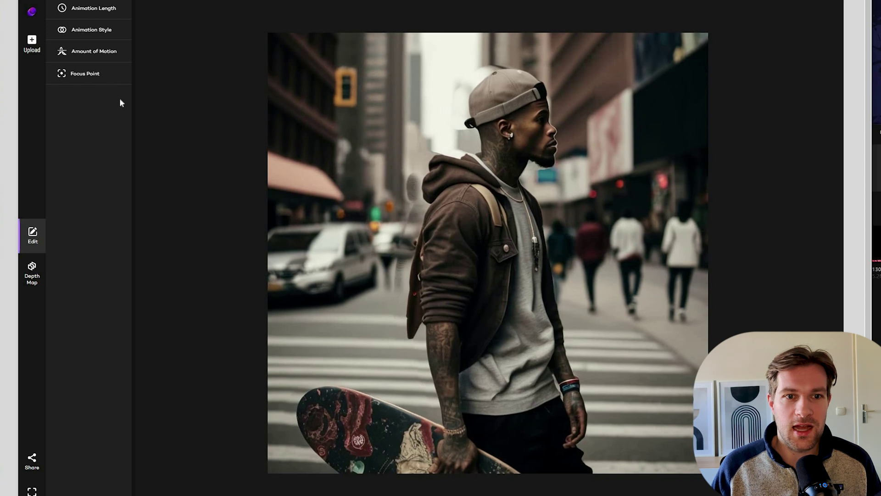
{"action": "left_click", "coordinate": [97, 17]}
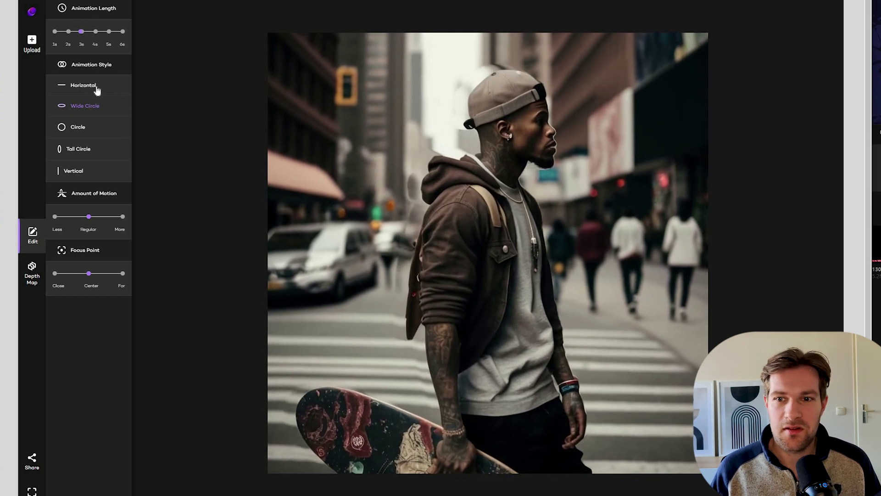
{"action": "left_click", "coordinate": [96, 88]}
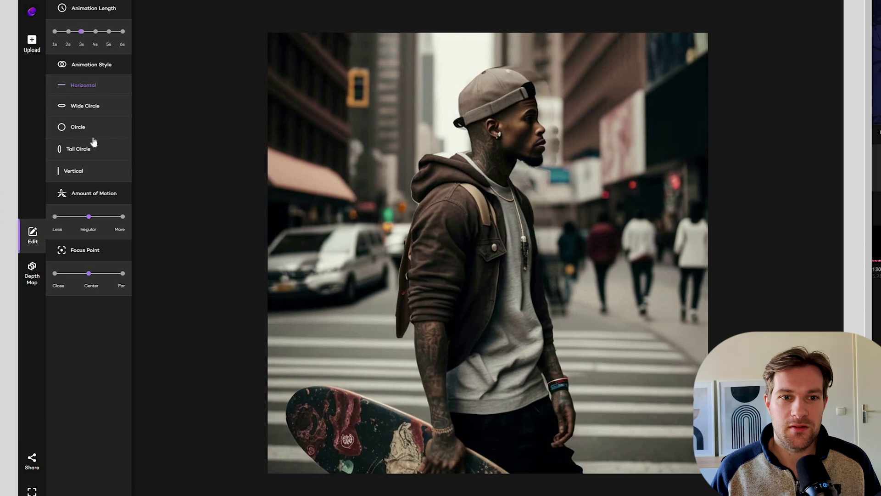
Step: Try Tall Circle with Less motion and Close, then Far focus, ending on Wide Circle
{"action": "left_click", "coordinate": [89, 150]}
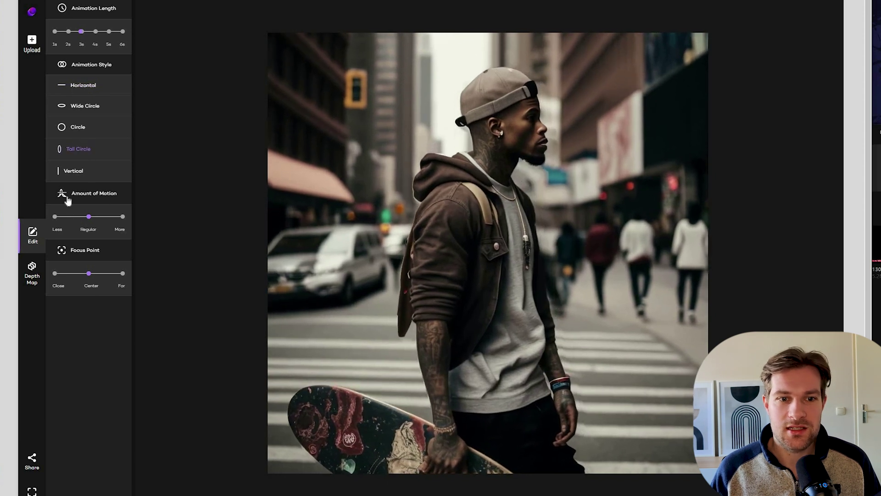
{"action": "left_click", "coordinate": [62, 216]}
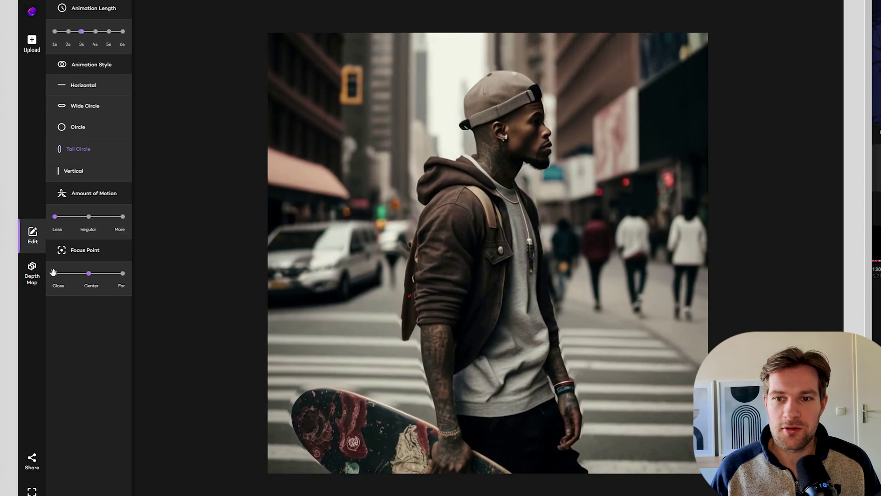
{"action": "left_click", "coordinate": [55, 273]}
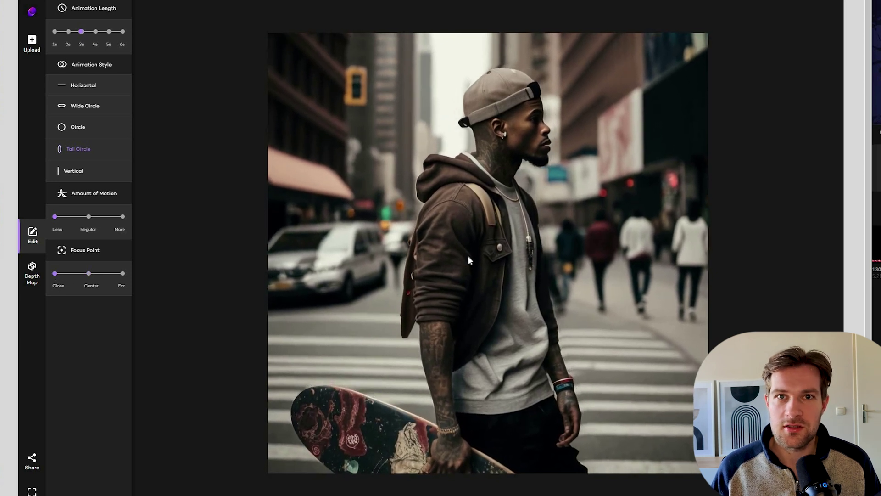
{"action": "left_click", "coordinate": [121, 273]}
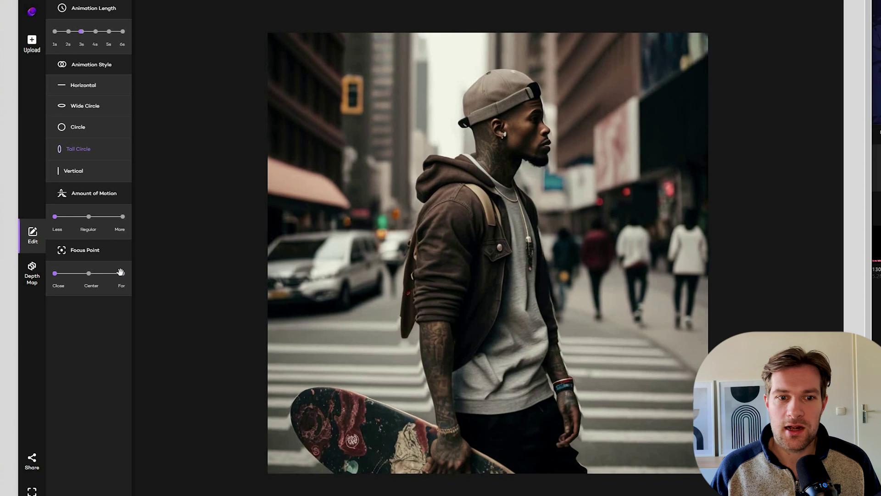
{"action": "left_click", "coordinate": [81, 109]}
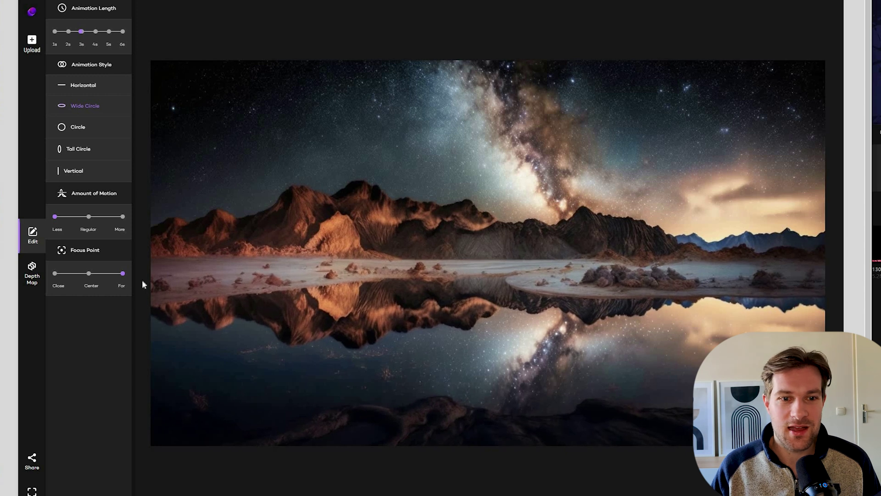
Step: Choose the Tall Circle animation for the starry lake image and bring up its Share options
{"action": "left_click", "coordinate": [73, 149]}
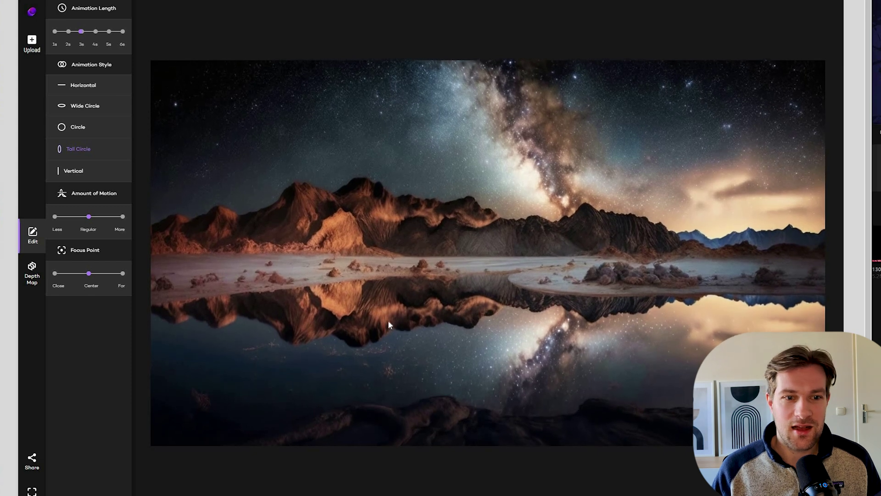
{"action": "left_click", "coordinate": [23, 466]}
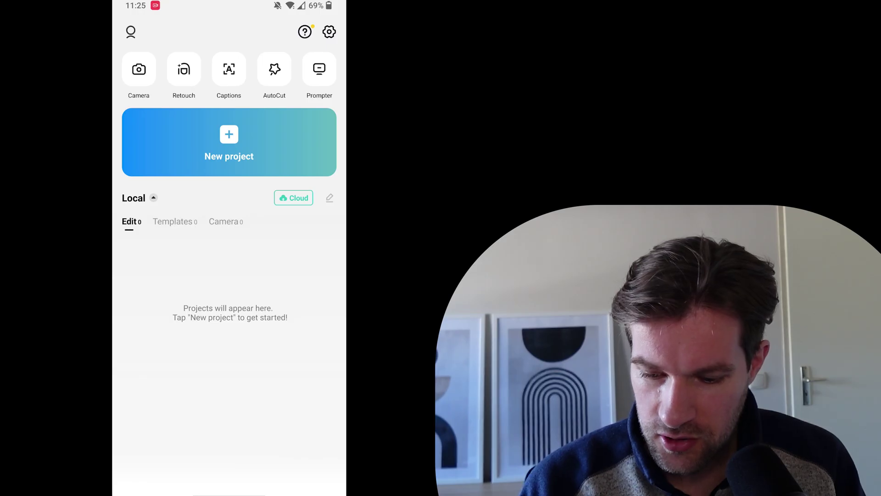
Step: Start a new project with the woman-at-the-window photo, then add the red-jacket woman photo
{"action": "left_click", "coordinate": [244, 152]}
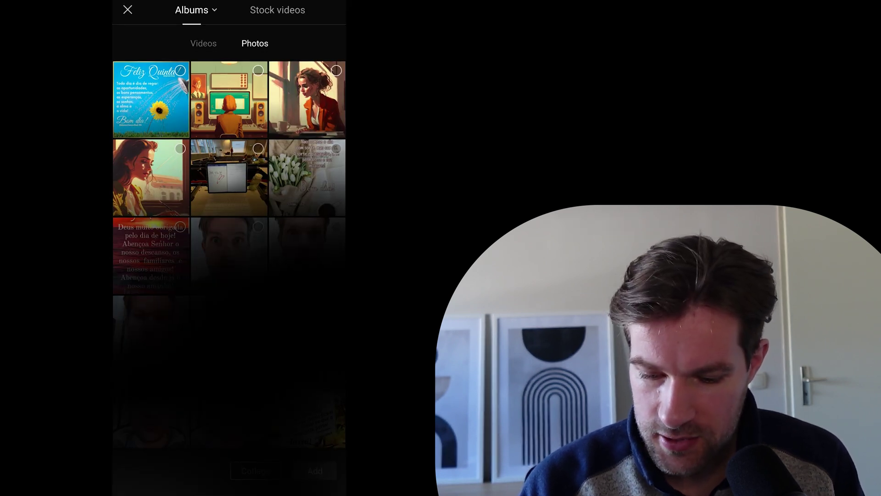
{"action": "left_click", "coordinate": [127, 189]}
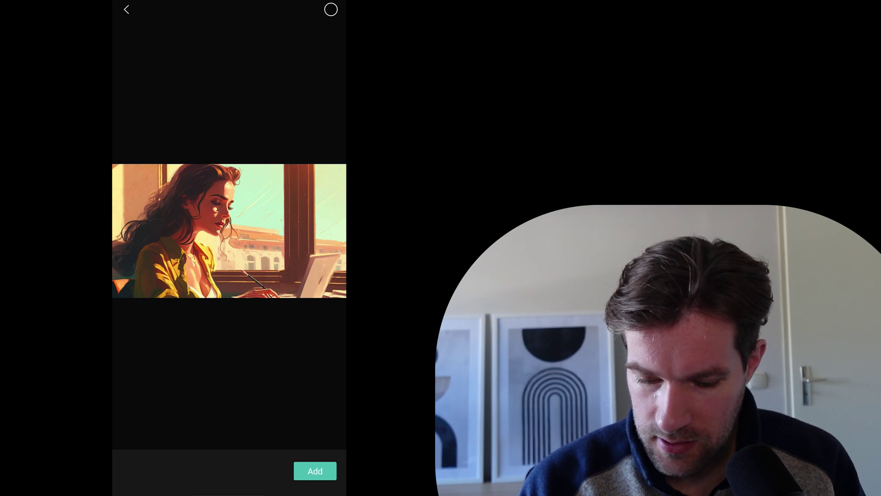
{"action": "left_click", "coordinate": [315, 471]}
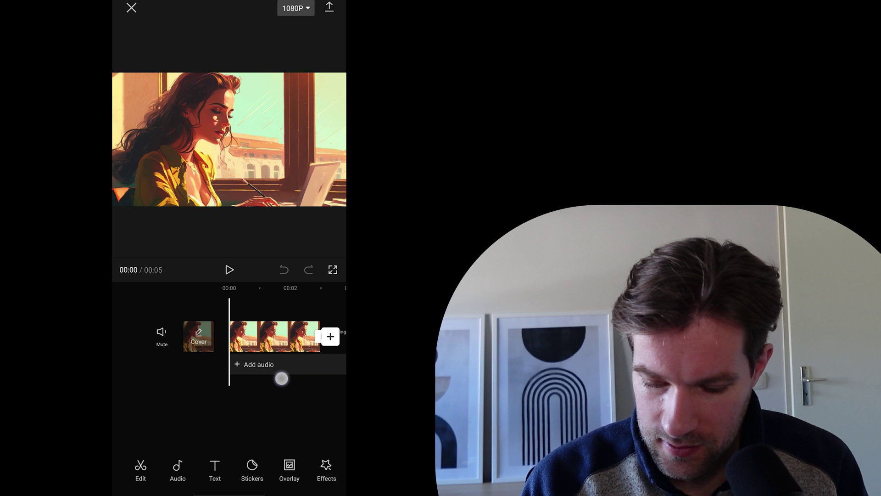
{"action": "left_click", "coordinate": [331, 336]}
{"action": "left_click", "coordinate": [228, 173]}
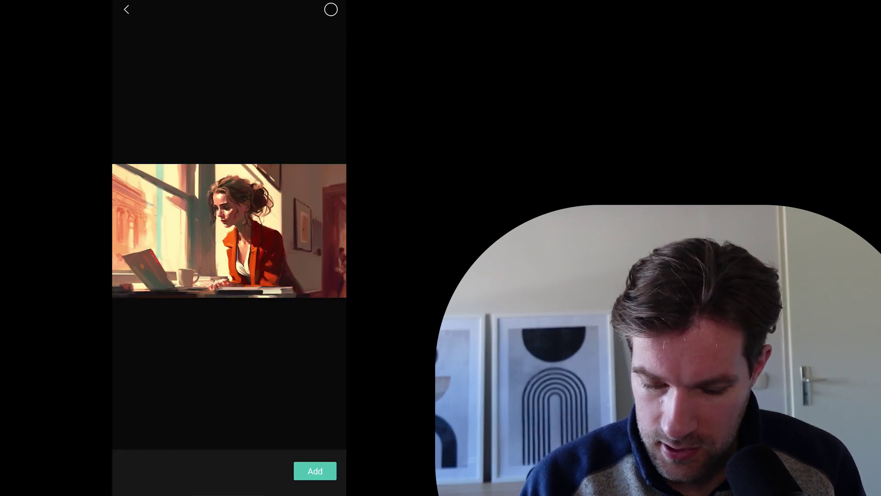
{"action": "left_click", "coordinate": [328, 469]}
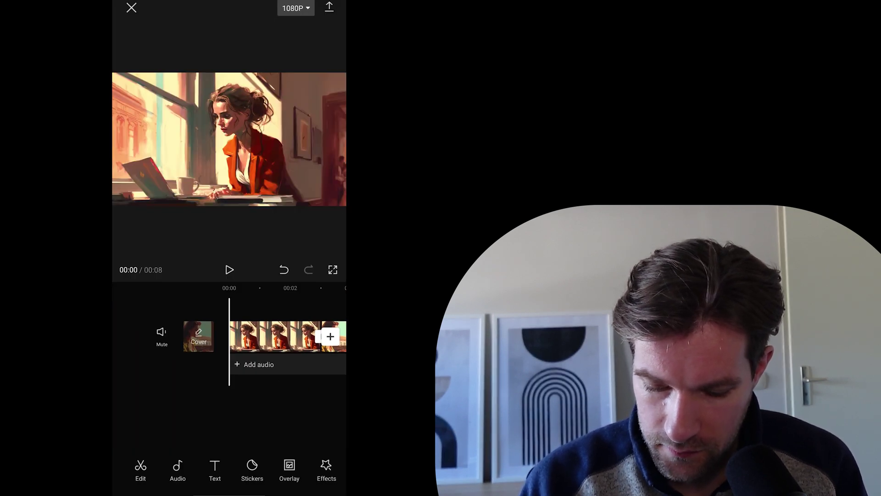
Step: Scrub the timeline through the clips, including the desk-scene photo, to review them
{"action": "left_click_drag", "start_coordinate": [302, 408], "coordinate": [191, 408]}
{"action": "left_click_drag", "start_coordinate": [281, 402], "coordinate": [216, 408]}
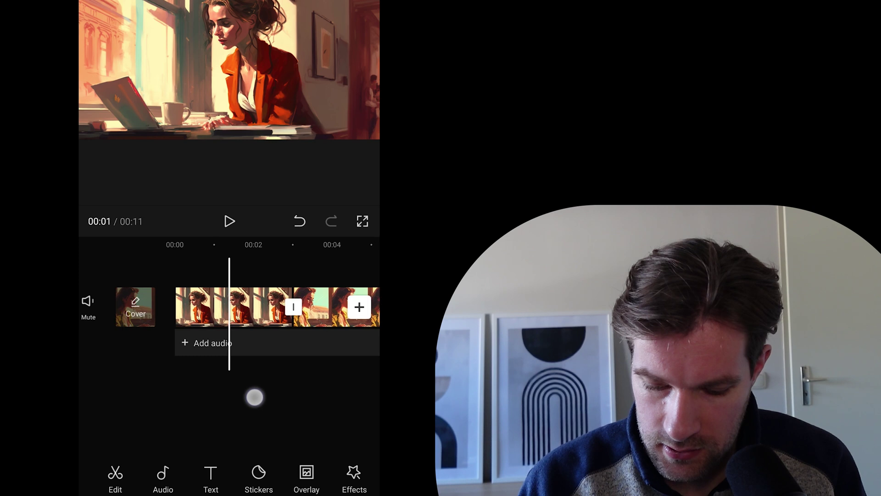
{"action": "left_click_drag", "start_coordinate": [252, 396], "coordinate": [131, 395]}
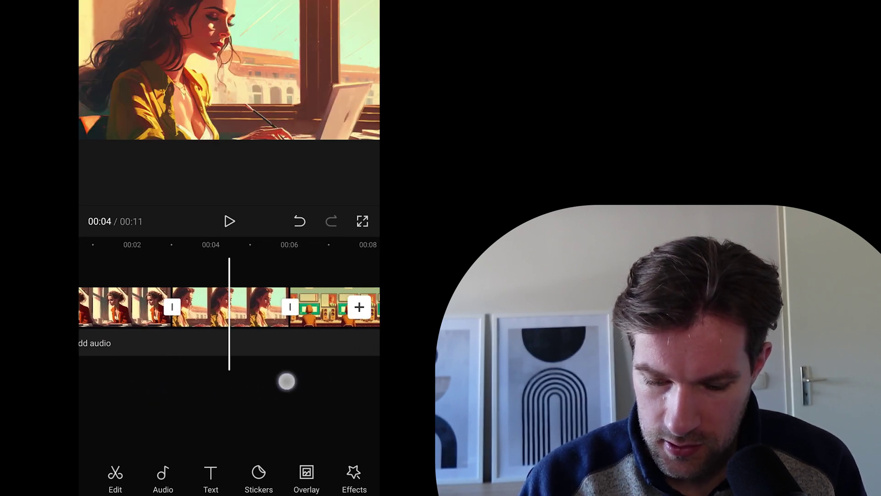
{"action": "left_click_drag", "start_coordinate": [287, 381], "coordinate": [347, 380]}
{"action": "left_click_drag", "start_coordinate": [274, 400], "coordinate": [358, 386]}
Step: Apply a 3D Zoom Motion style to the first clip and preview it from the start
{"action": "left_click", "coordinate": [183, 313]}
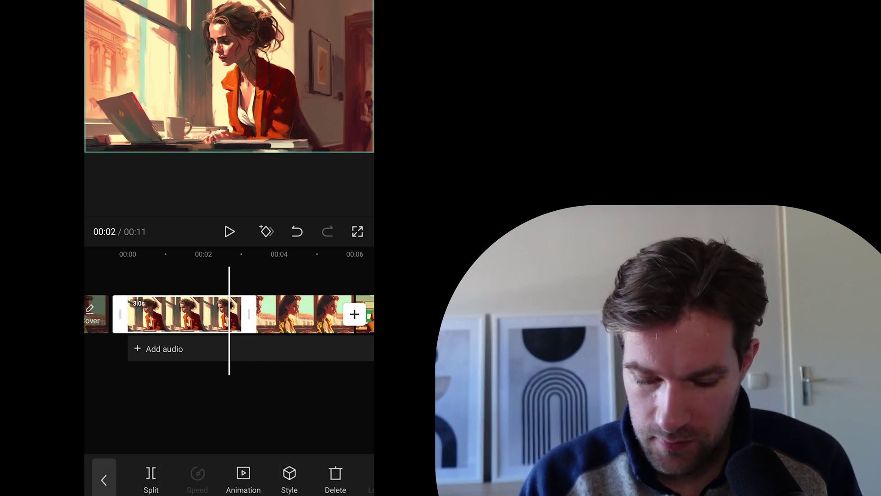
{"action": "left_click", "coordinate": [289, 480]}
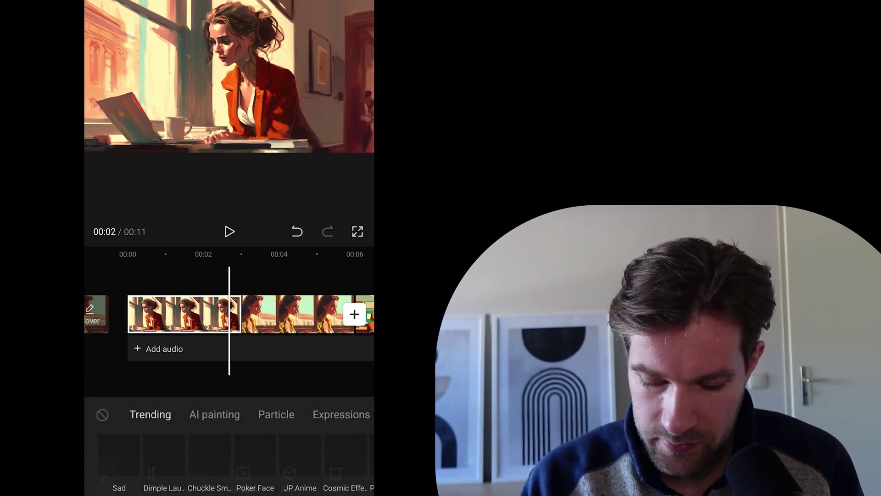
{"action": "left_click", "coordinate": [339, 389]}
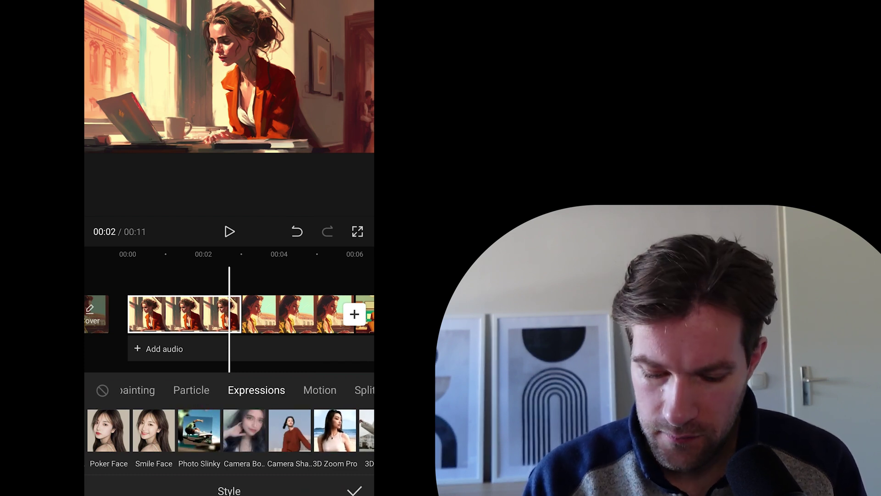
{"action": "left_click", "coordinate": [320, 390]}
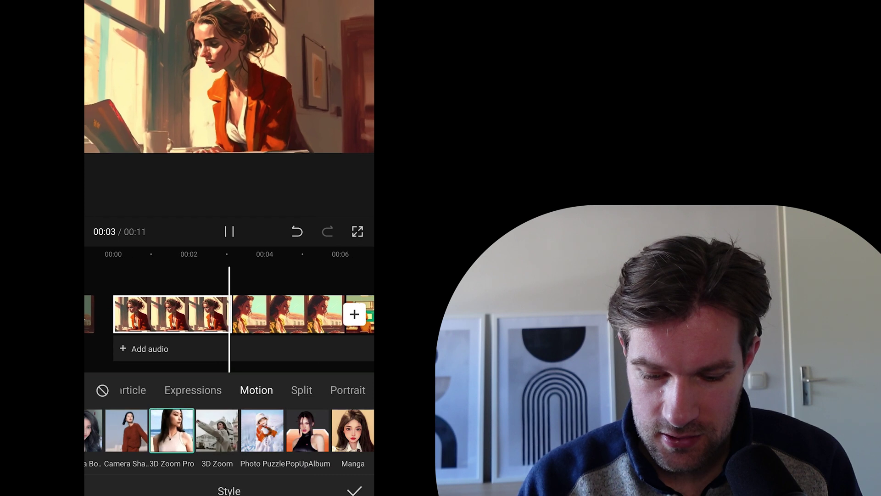
{"action": "left_click", "coordinate": [229, 231]}
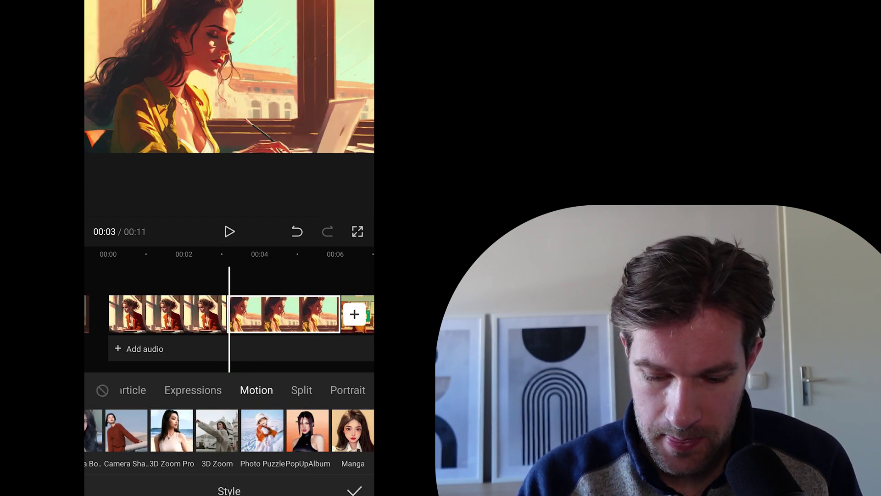
{"action": "left_click_drag", "start_coordinate": [175, 370], "coordinate": [354, 362]}
{"action": "left_click", "coordinate": [229, 232]}
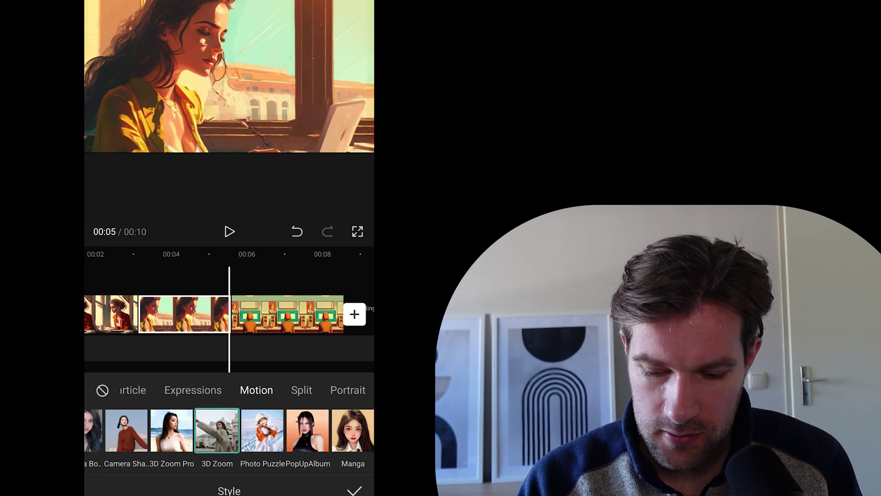
Step: Select the desk-scene clip, confirm the chosen style effects and close the style panel
{"action": "left_click", "coordinate": [287, 315]}
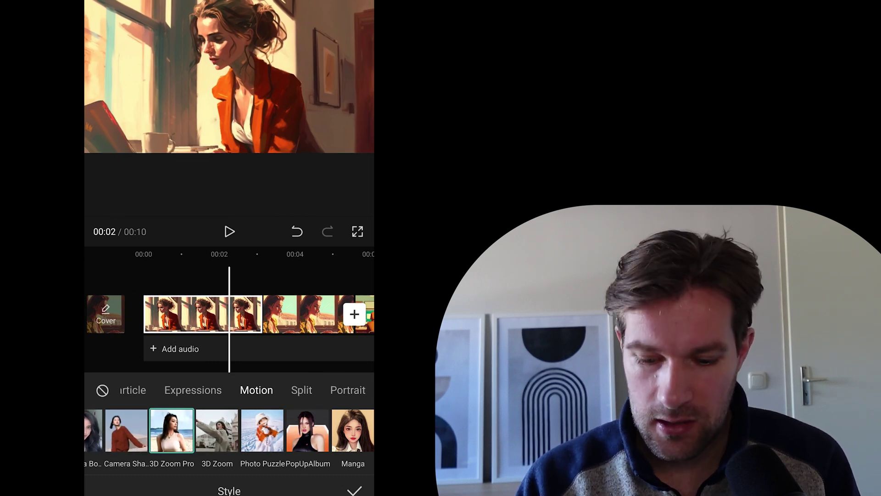
{"action": "left_click", "coordinate": [354, 490]}
{"action": "left_click", "coordinate": [314, 427]}
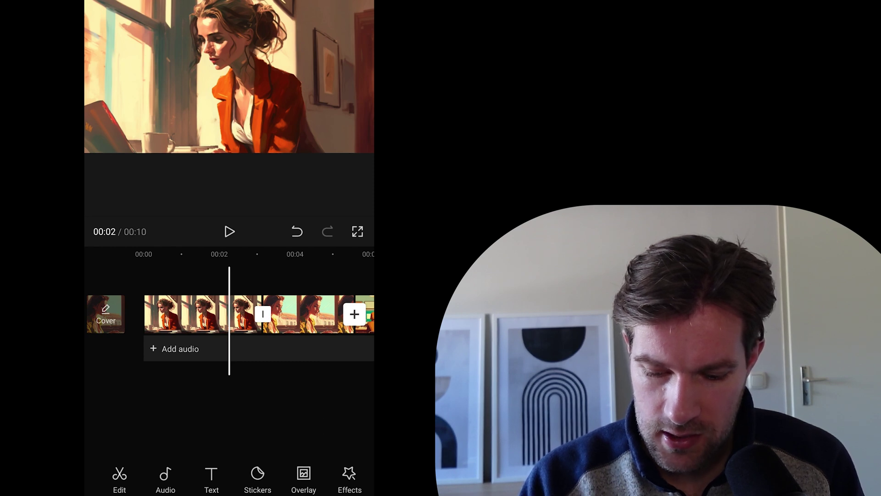
Step: Add a Pull in transition between the first two clips
{"action": "left_click", "coordinate": [263, 314]}
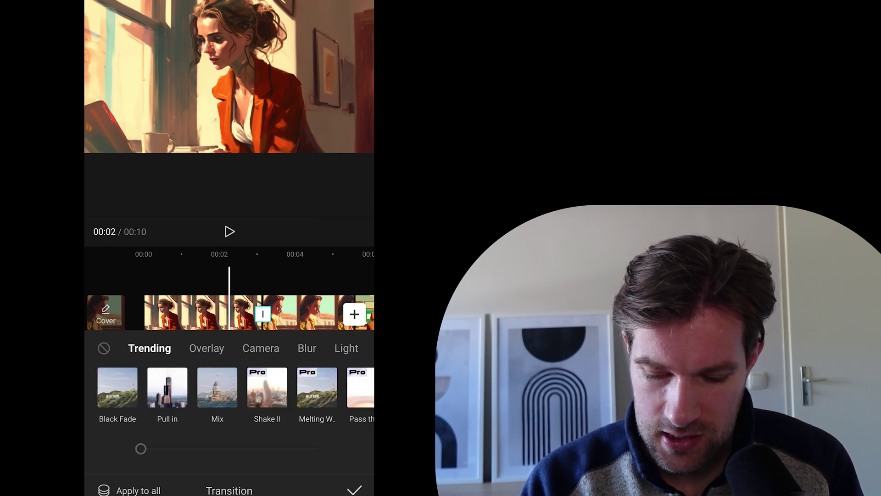
{"action": "scroll", "coordinate": [229, 390], "scroll_direction": "right", "scroll_amount": 10}
{"action": "scroll", "coordinate": [196, 397], "scroll_direction": "right", "scroll_amount": 10}
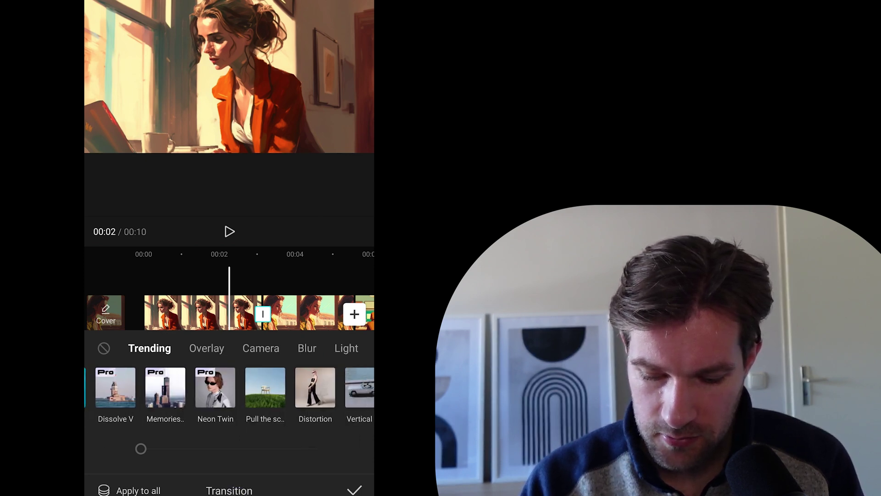
{"action": "scroll", "coordinate": [229, 395], "scroll_direction": "right", "scroll_amount": 6}
{"action": "scroll", "coordinate": [229, 395], "scroll_direction": "left", "scroll_amount": 15}
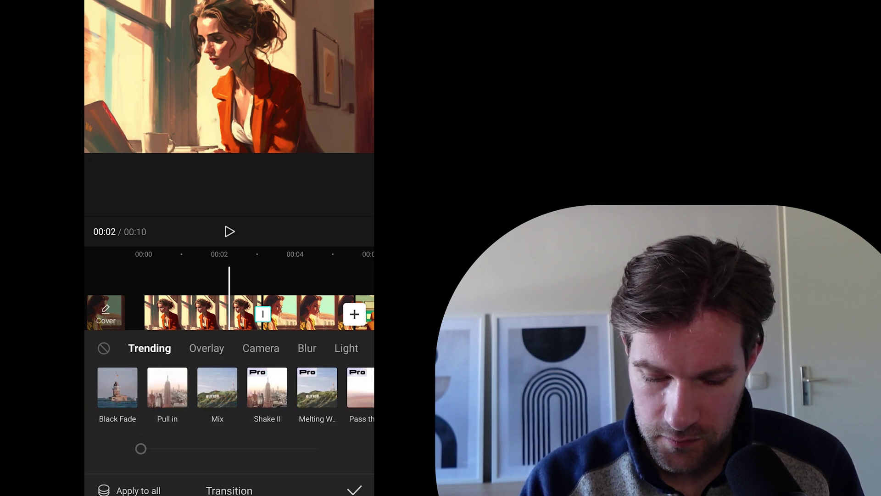
{"action": "left_click", "coordinate": [167, 387]}
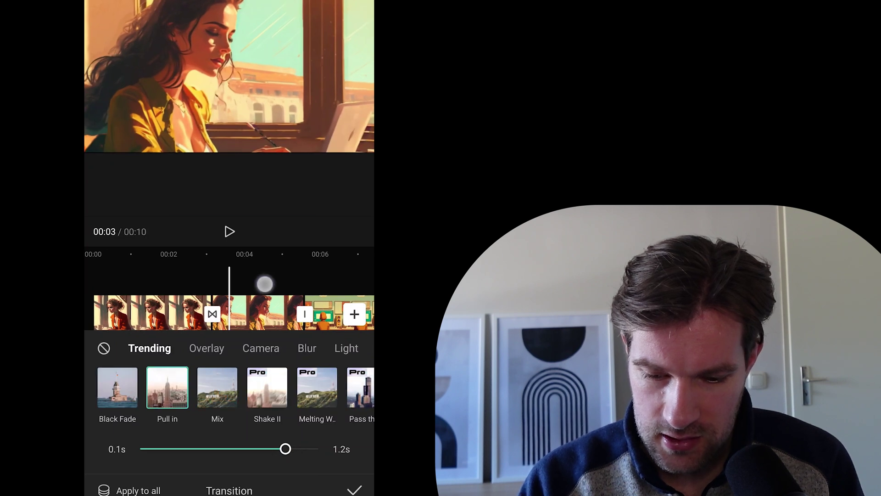
Step: Scrub the playhead around the transitions to review the clip junctions
{"action": "left_click_drag", "start_coordinate": [265, 284], "coordinate": [216, 298]}
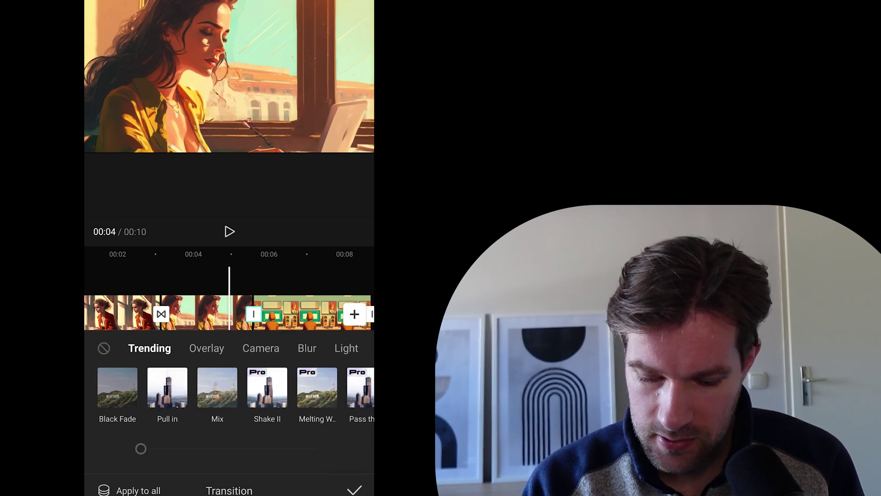
{"action": "left_click_drag", "start_coordinate": [282, 404], "coordinate": [138, 406]}
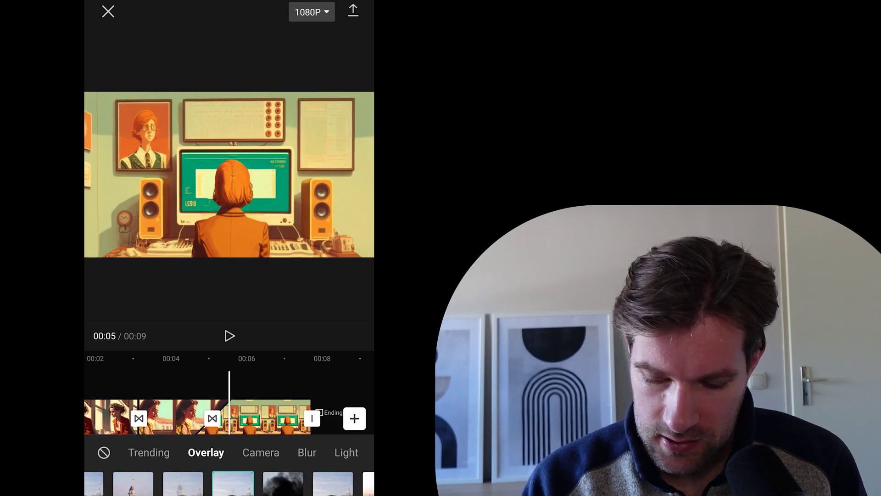
{"action": "left_click_drag", "start_coordinate": [160, 418], "coordinate": [367, 418]}
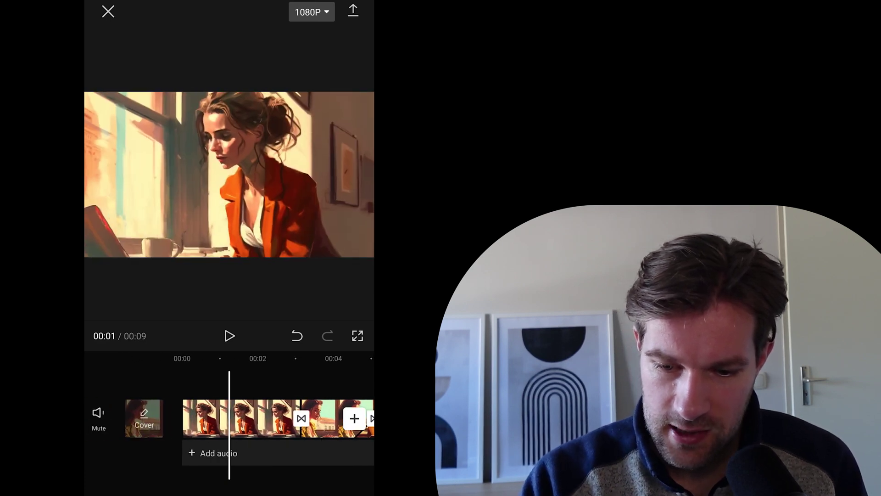
Step: Export the 9-second project at 1080P
{"action": "left_click", "coordinate": [353, 10]}
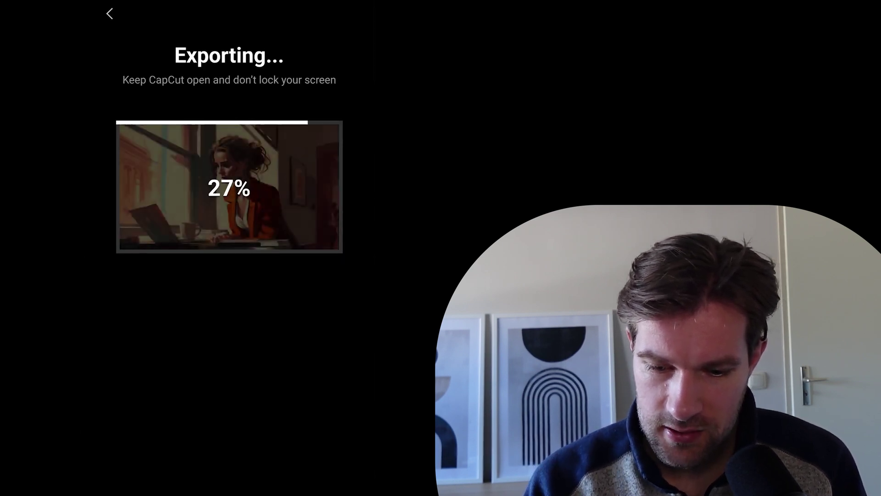